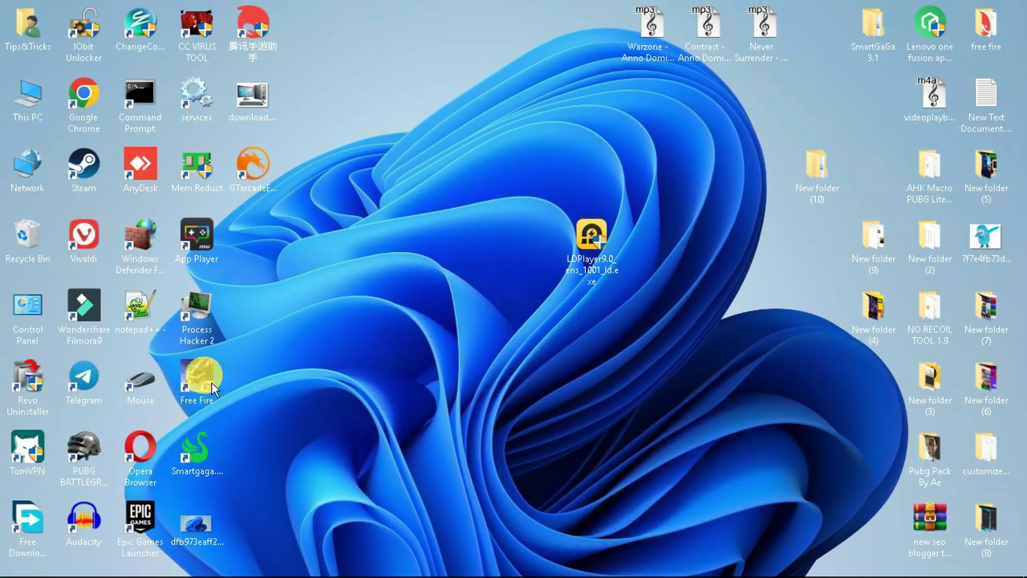
# Open Chrome and search Google for "ld player offical".
pyautogui.click(166, 564)
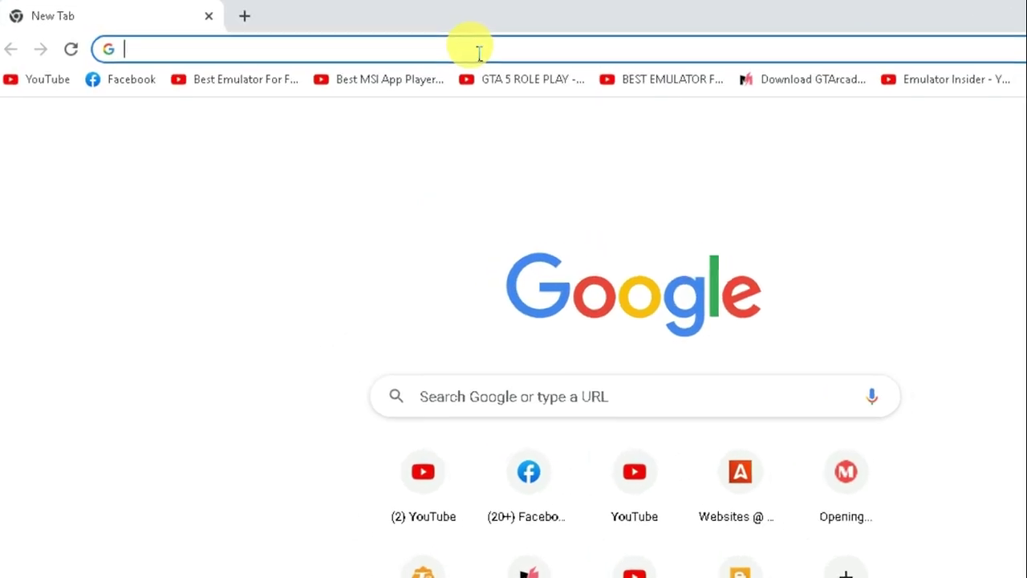
pyautogui.click(396, 42)
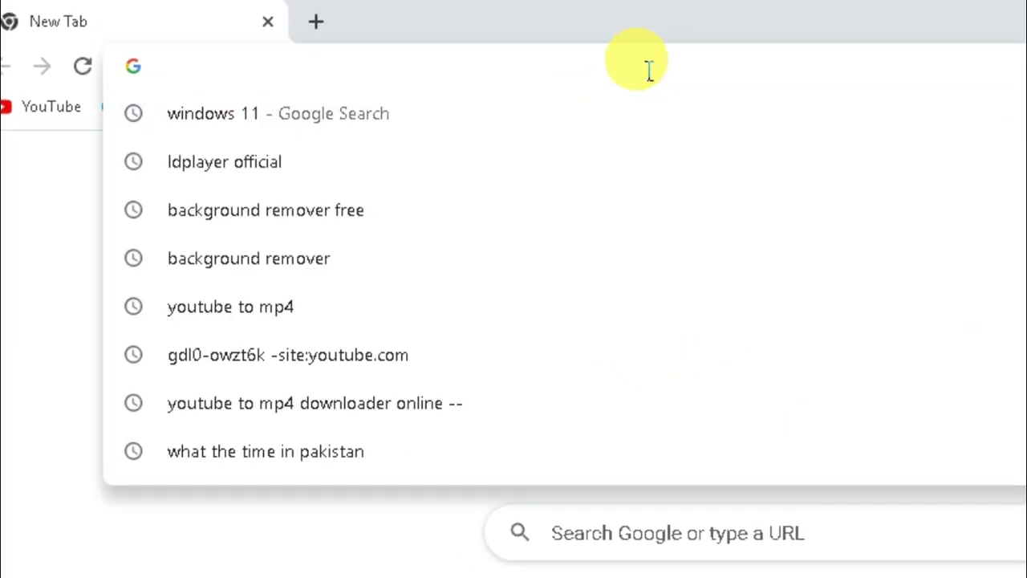
pyautogui.write('ld player')
pyautogui.press('Return')
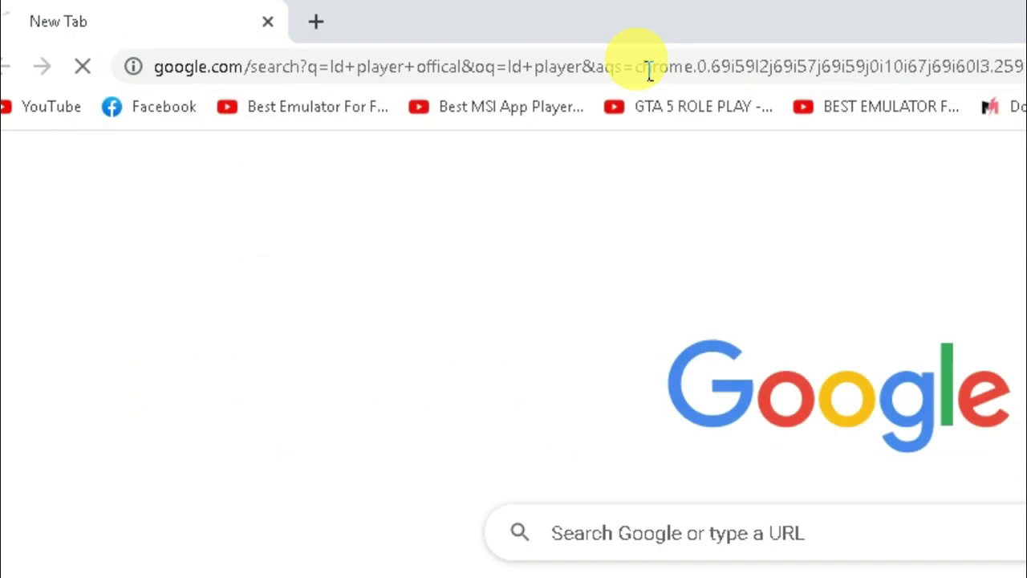
# Open the official ldplayer.net site from the search results and download the LDPlayer 9 installer.
pyautogui.click(216, 245)
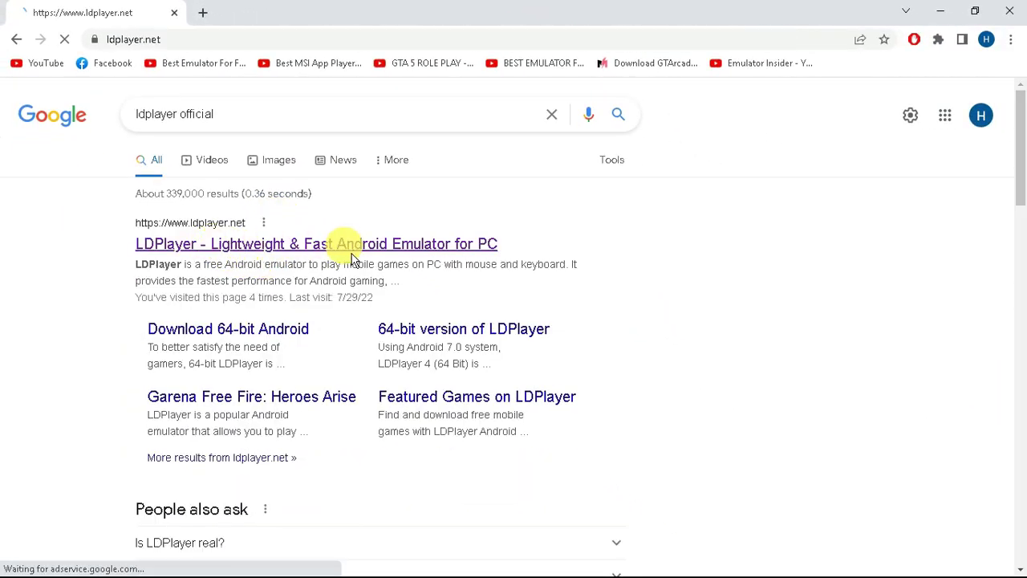
pyautogui.scroll(-3, 307, 249)
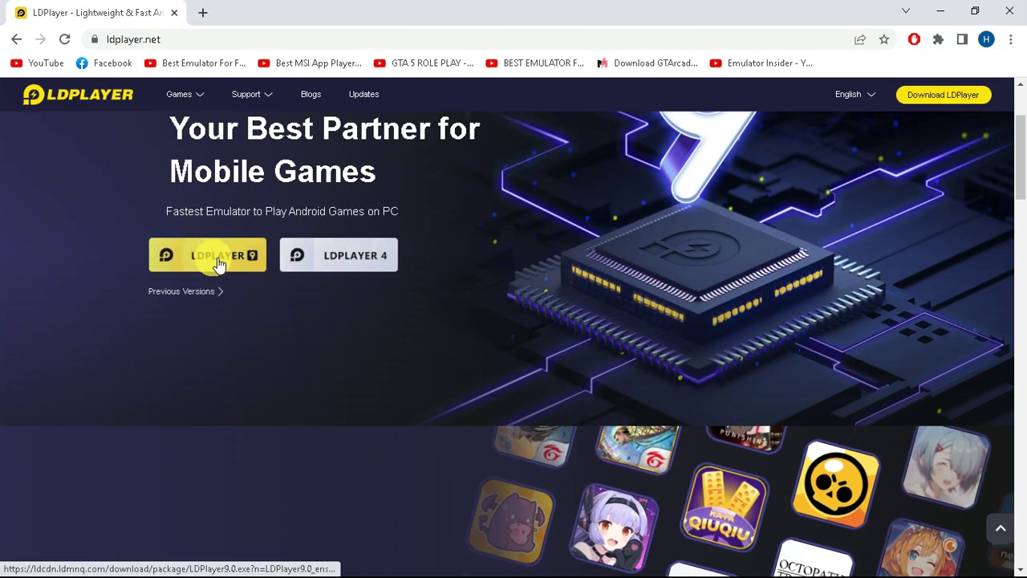
pyautogui.click(227, 272)
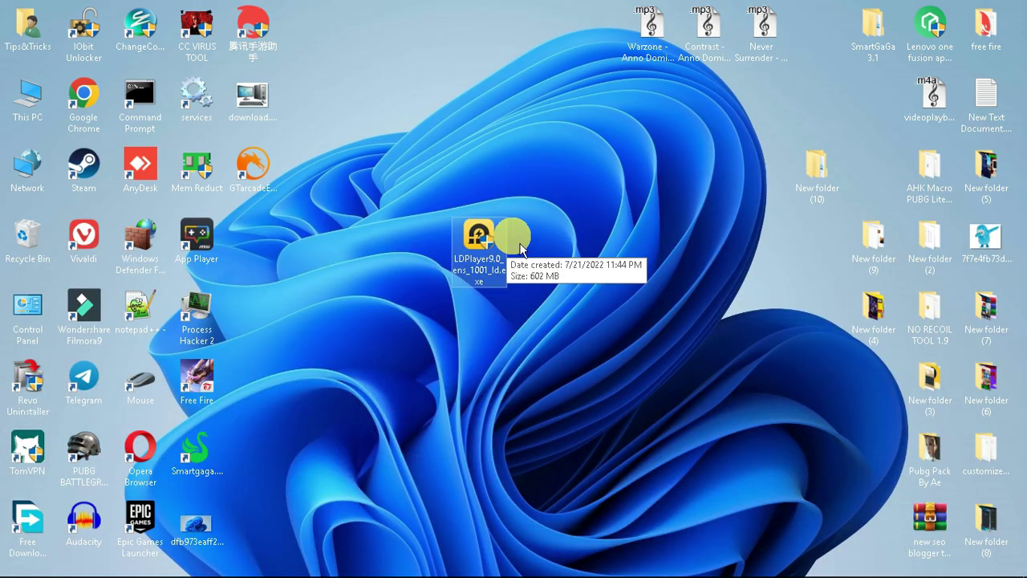
# Run the LDPlayer 9 installer from the desktop and install it to C:\LDPlayer\LDPlayer9.
pyautogui.doubleClick(475, 240)
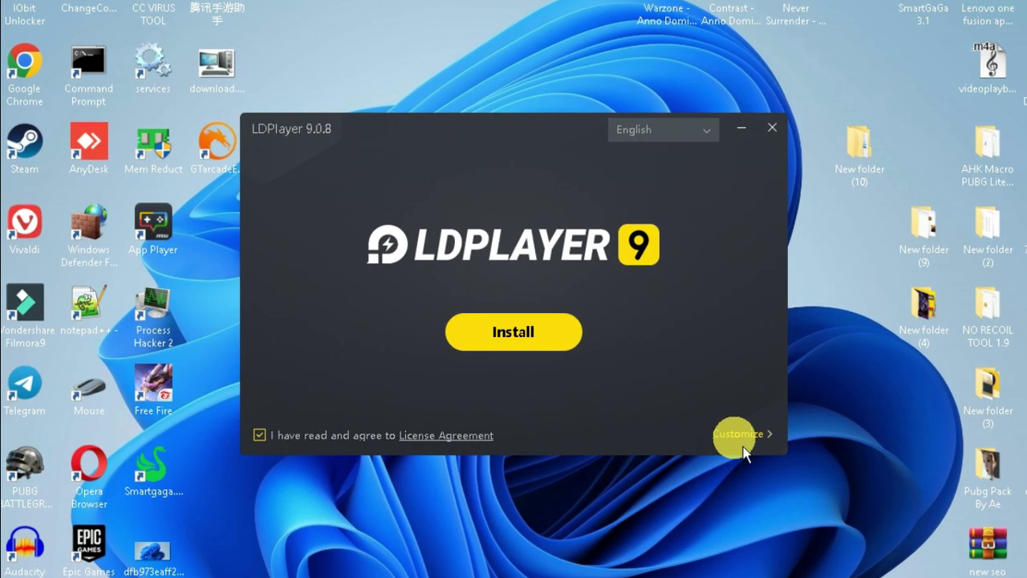
pyautogui.click(739, 434)
pyautogui.moveTo(401, 377); pyautogui.dragTo(321, 374)
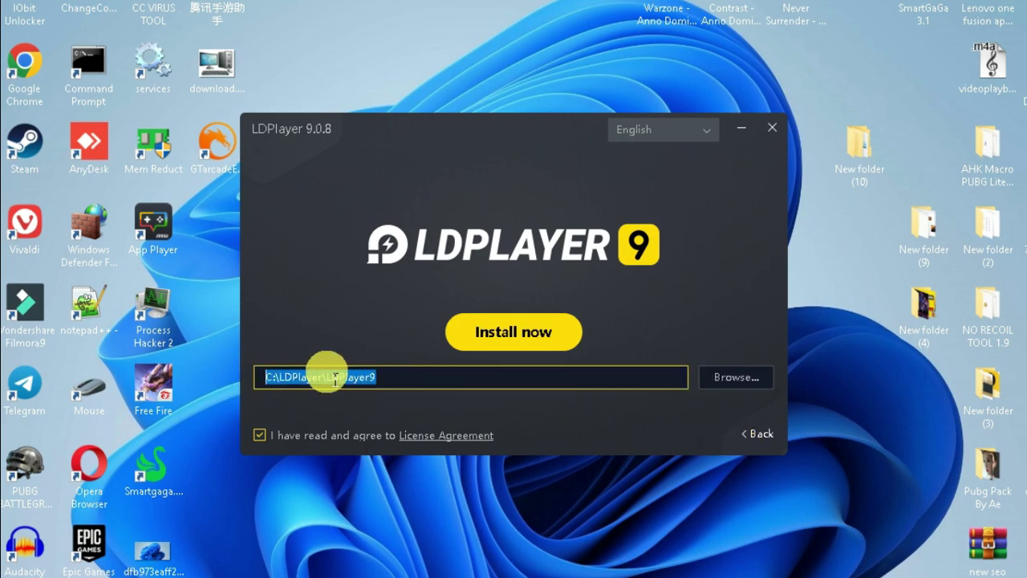
pyautogui.click(419, 384)
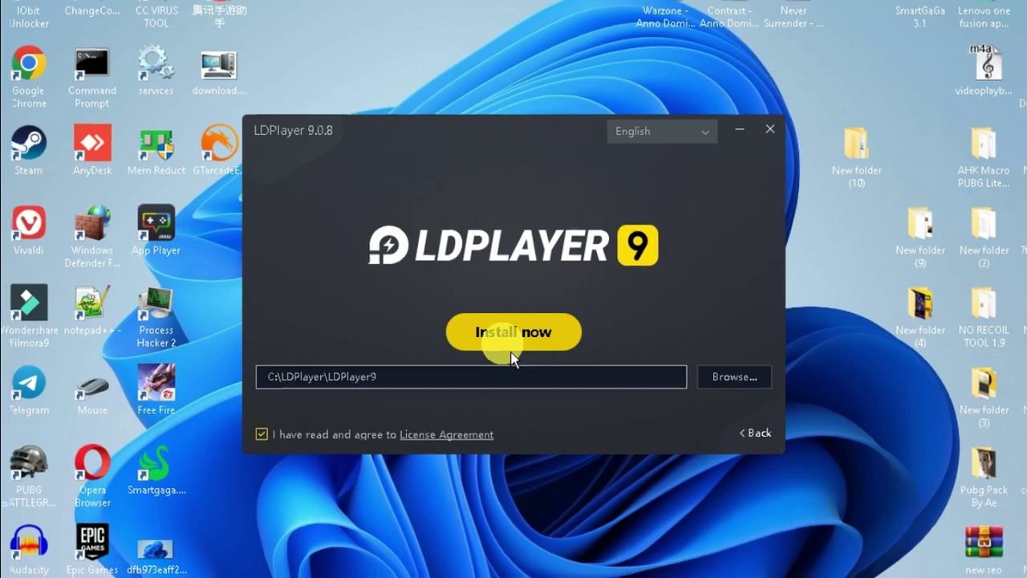
pyautogui.click(510, 348)
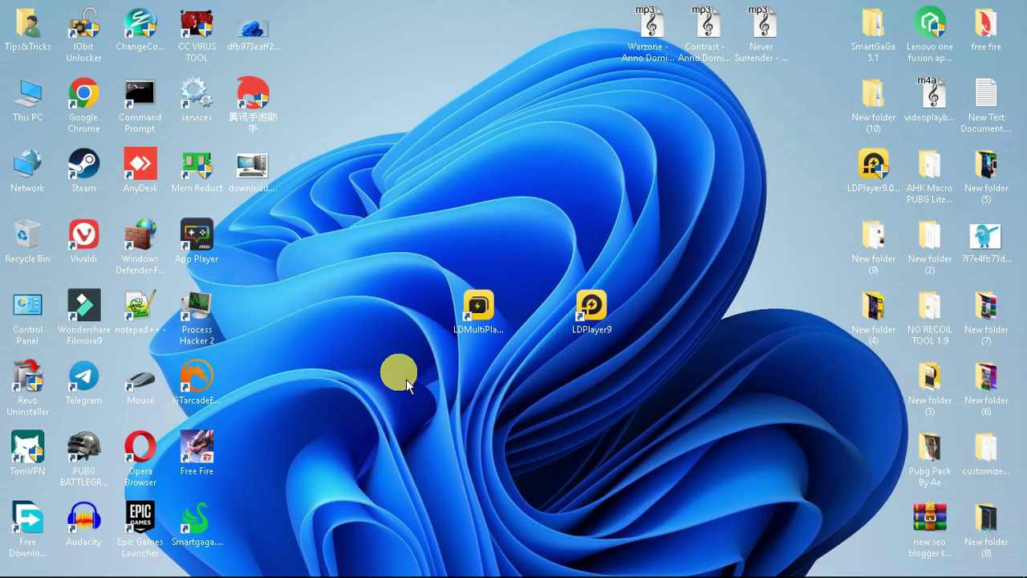
pyautogui.moveTo(631, 211); pyautogui.dragTo(459, 383)
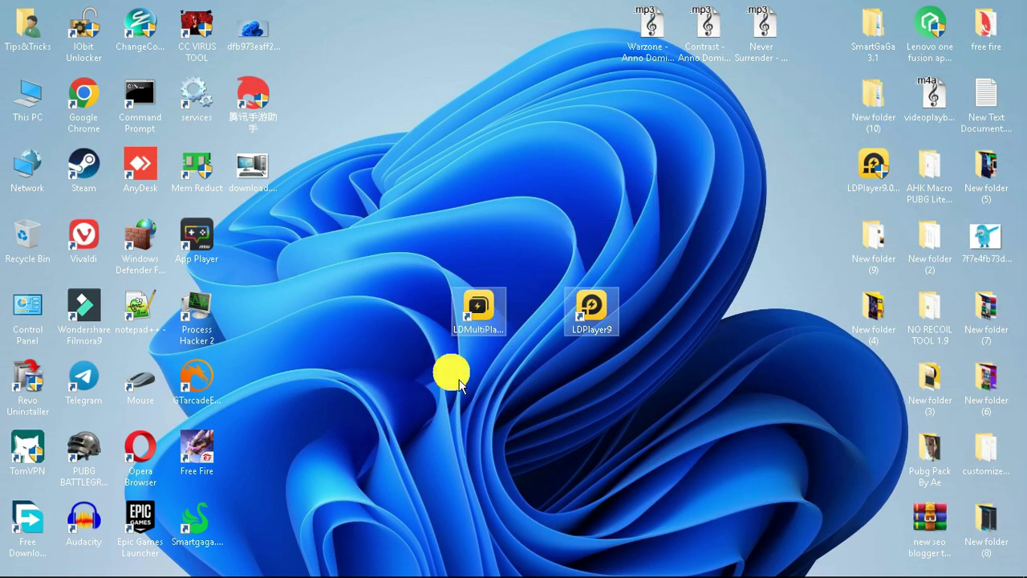
pyautogui.click(459, 384)
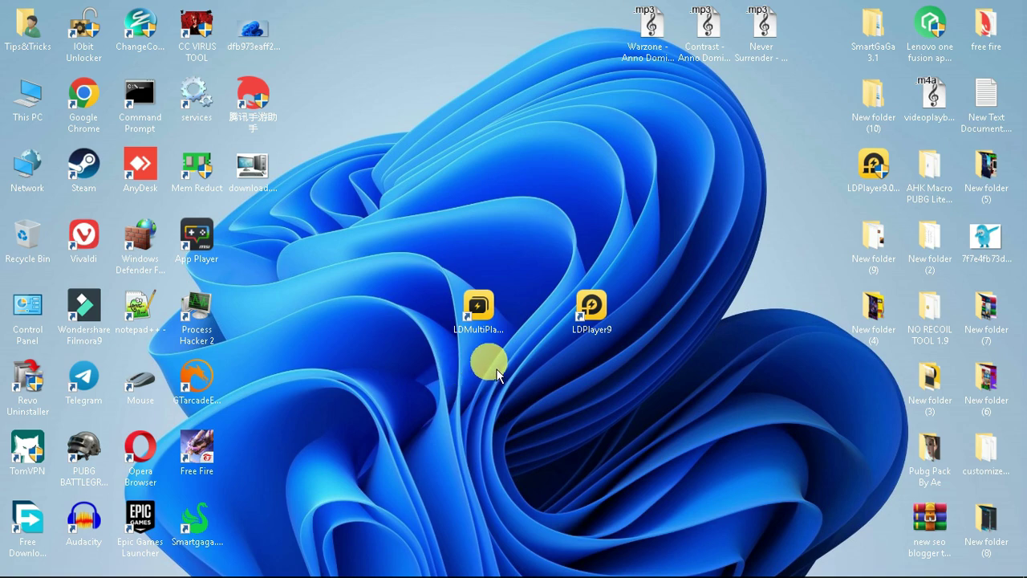
# Launch LDMultiPlayer, review its optimization settings including the virtual disk mode, and close it.
pyautogui.doubleClick(478, 309)
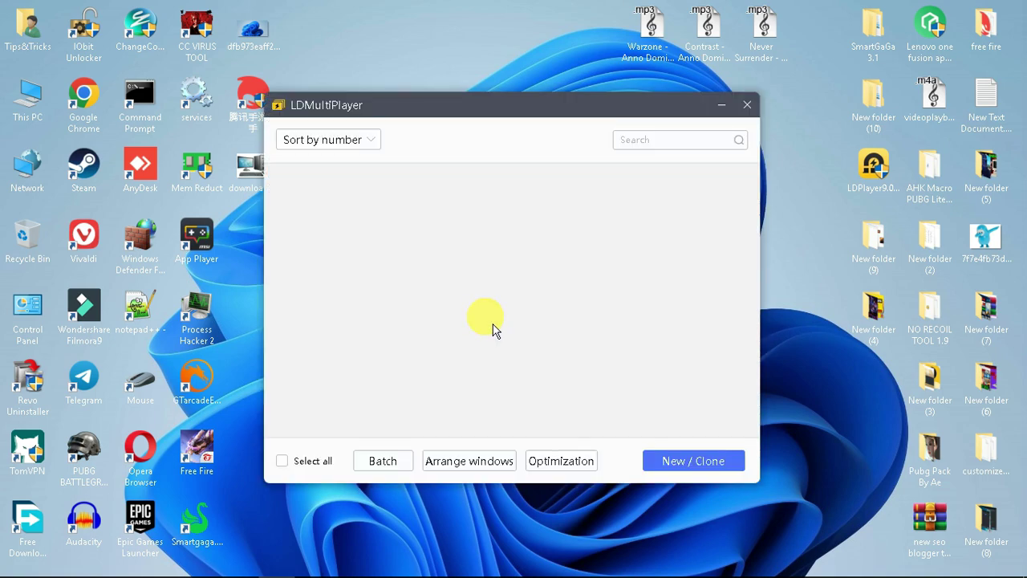
pyautogui.click(579, 476)
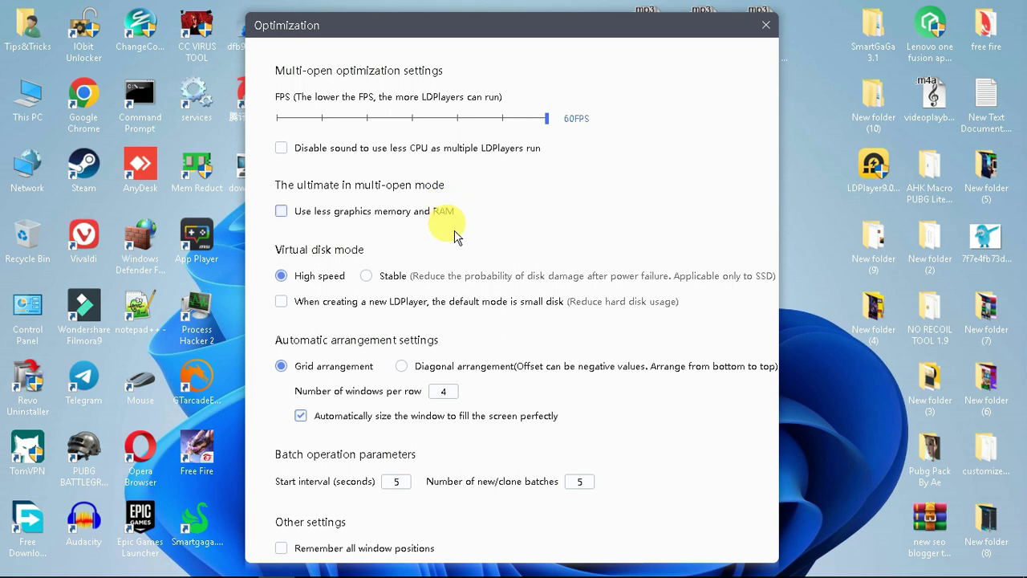
pyautogui.click(366, 275)
pyautogui.click(463, 350)
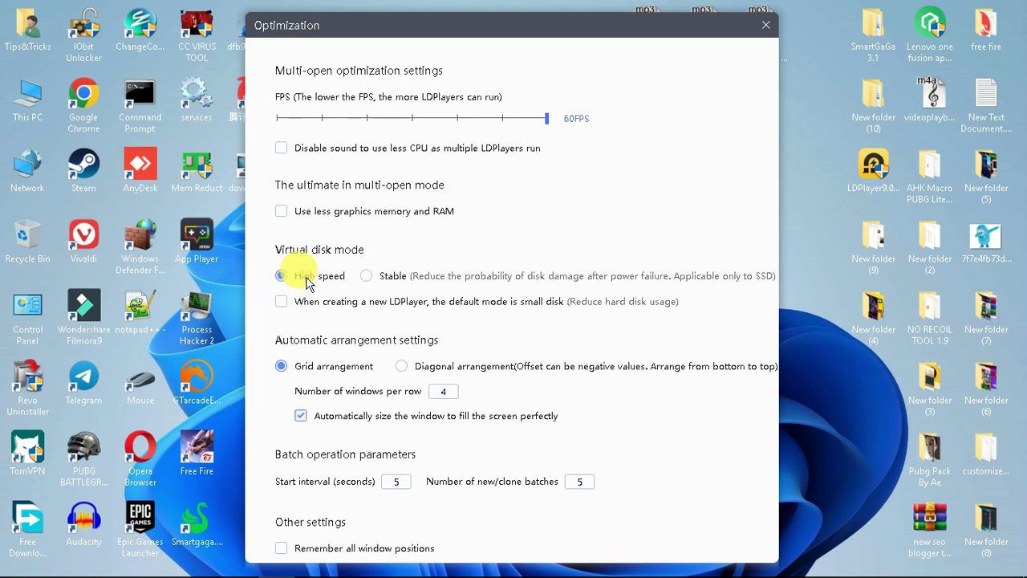
pyautogui.click(766, 25)
pyautogui.click(747, 108)
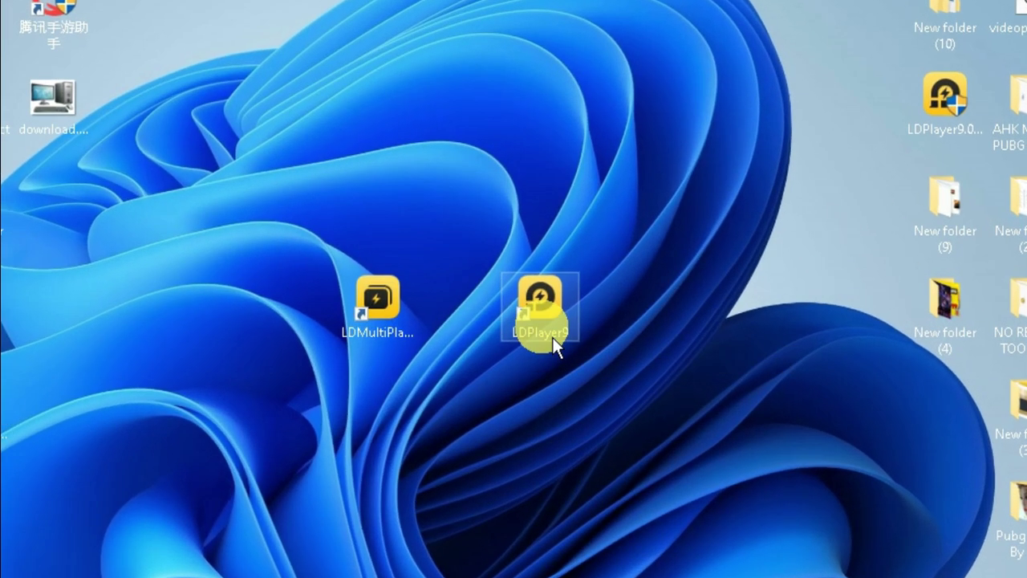
# Launch LDPlayer 9 and set its advanced options to 4 CPU cores and 3072M of RAM.
pyautogui.doubleClick(594, 332)
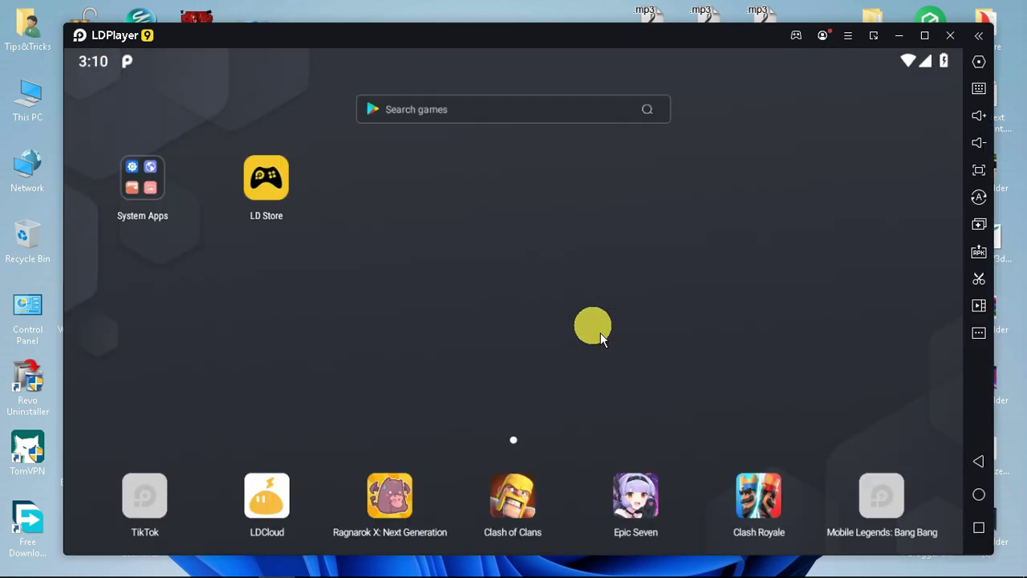
pyautogui.click(979, 62)
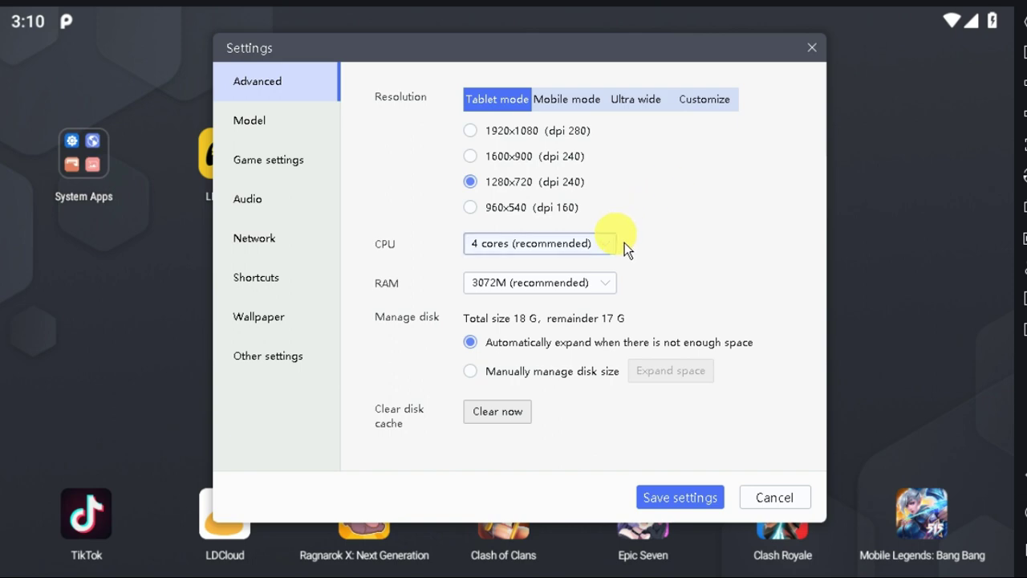
pyautogui.click(542, 249)
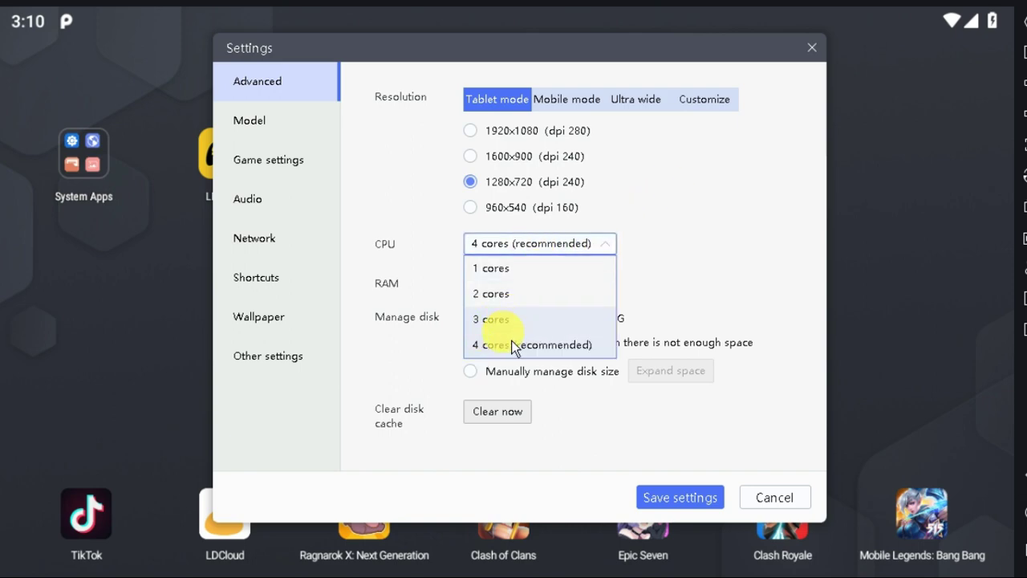
pyautogui.click(510, 344)
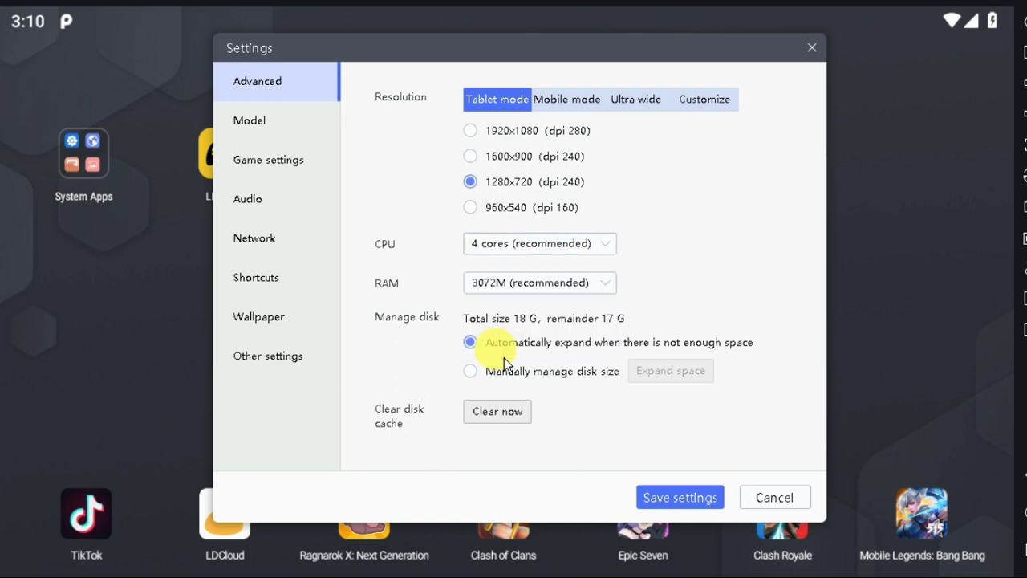
pyautogui.click(574, 282)
pyautogui.click(517, 438)
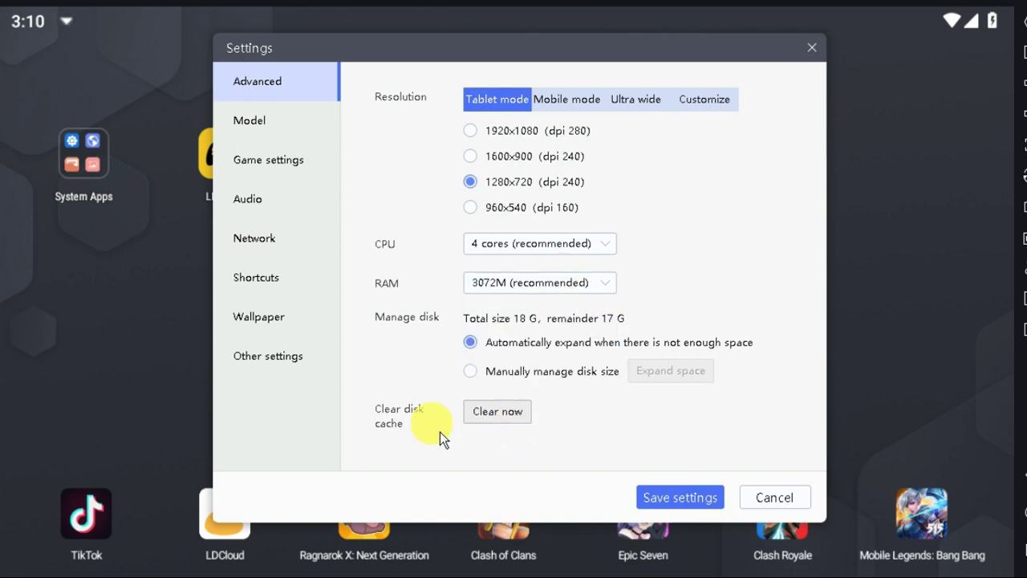
# Apply the High frame rate (120 FPS) model as the emulator's device model.
pyautogui.click(273, 119)
pyautogui.click(758, 178)
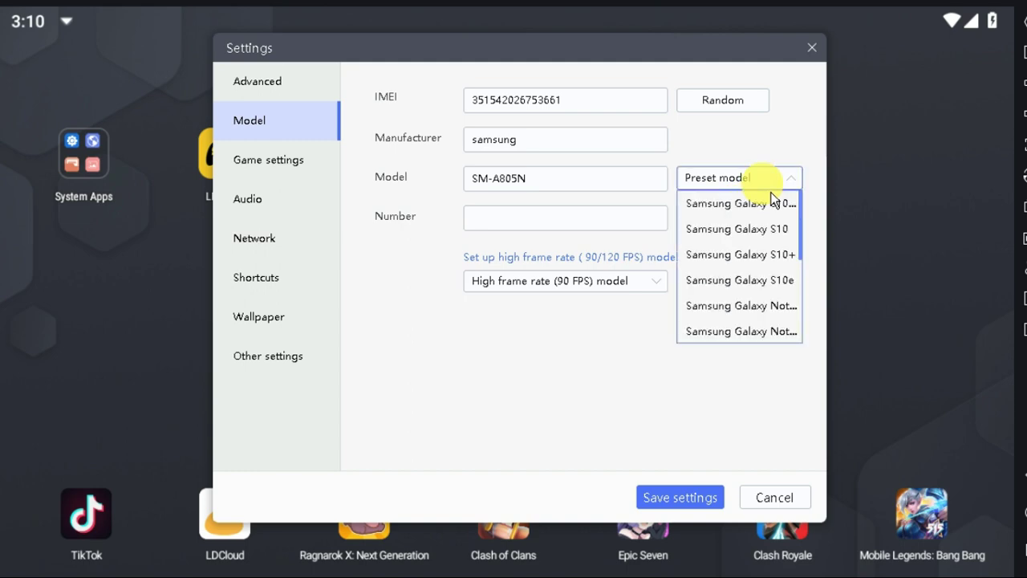
pyautogui.click(573, 282)
pyautogui.click(575, 337)
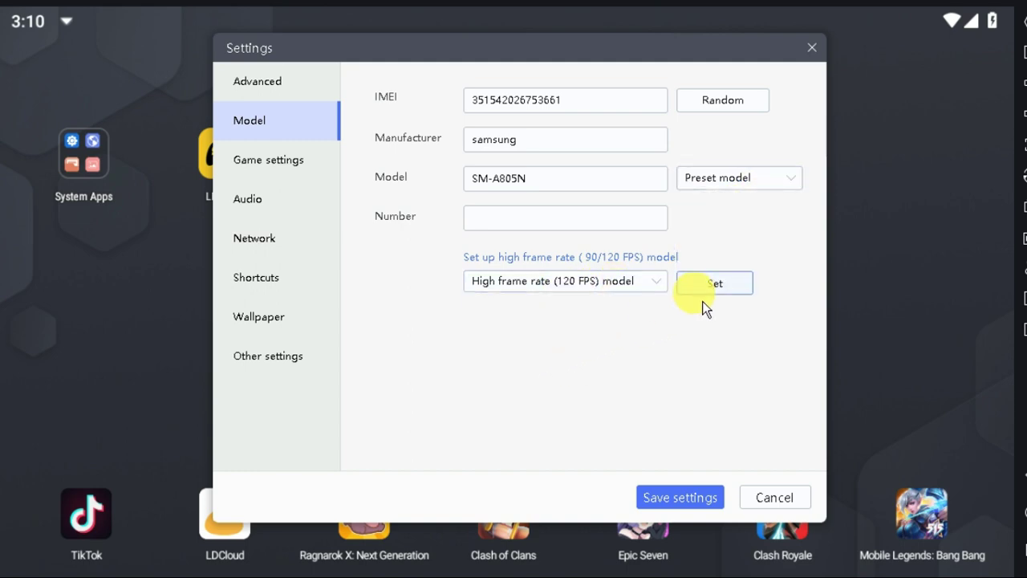
pyautogui.click(712, 288)
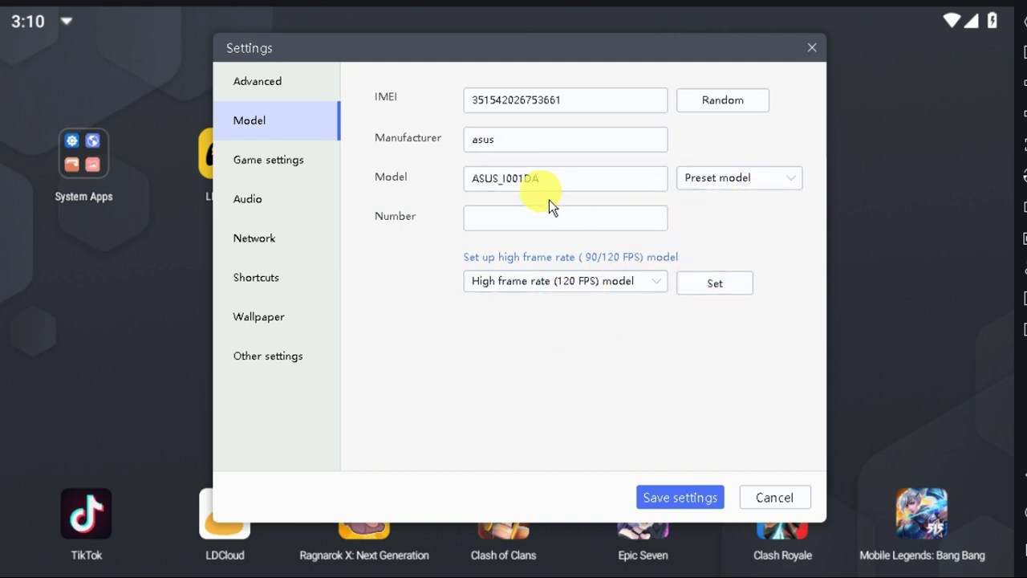
pyautogui.doubleClick(523, 140)
# In the game settings, set the frame rate to 90 FPS and turn off ASTC texture support.
pyautogui.click(291, 170)
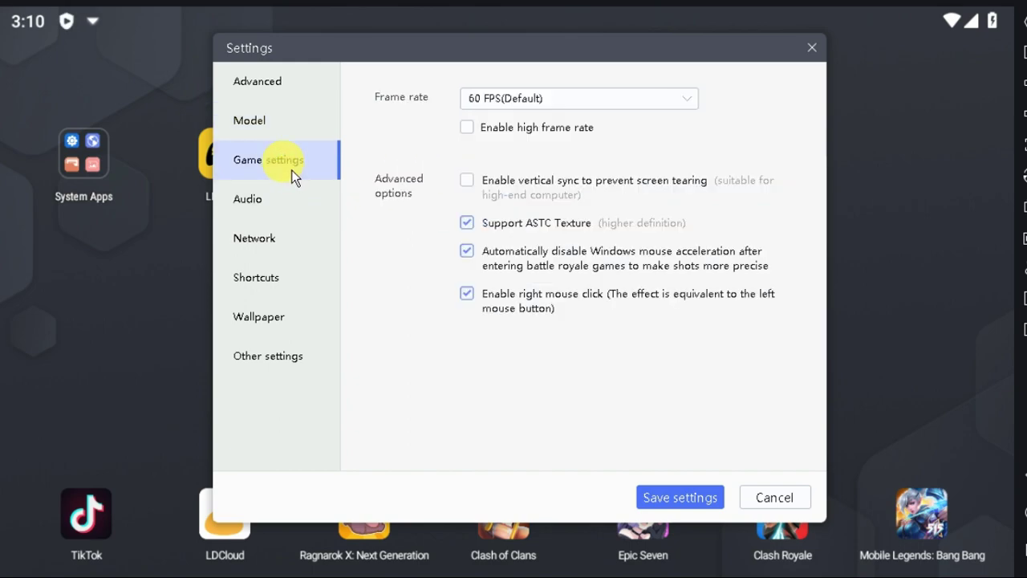
pyautogui.click(561, 99)
pyautogui.click(491, 147)
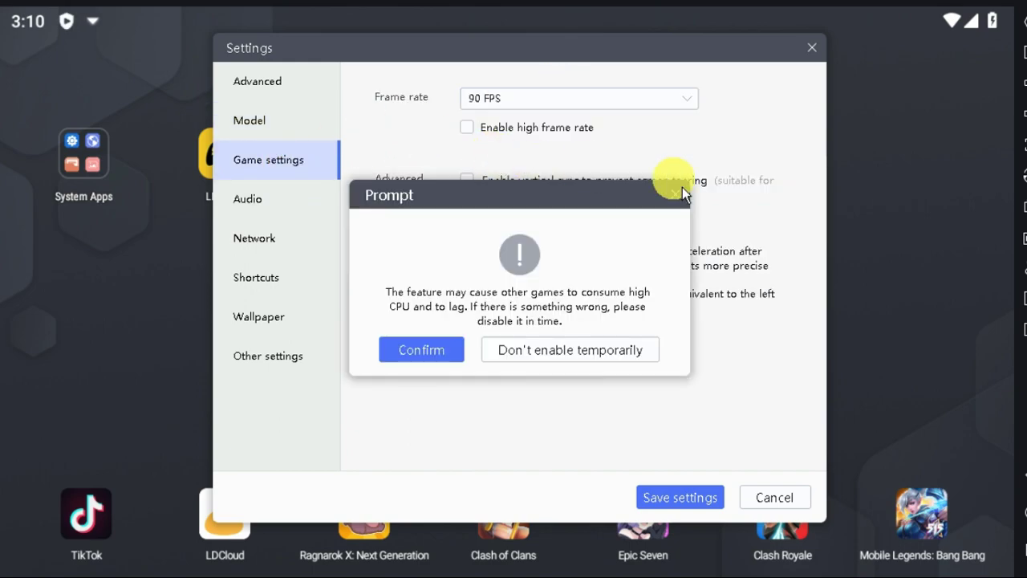
pyautogui.click(422, 348)
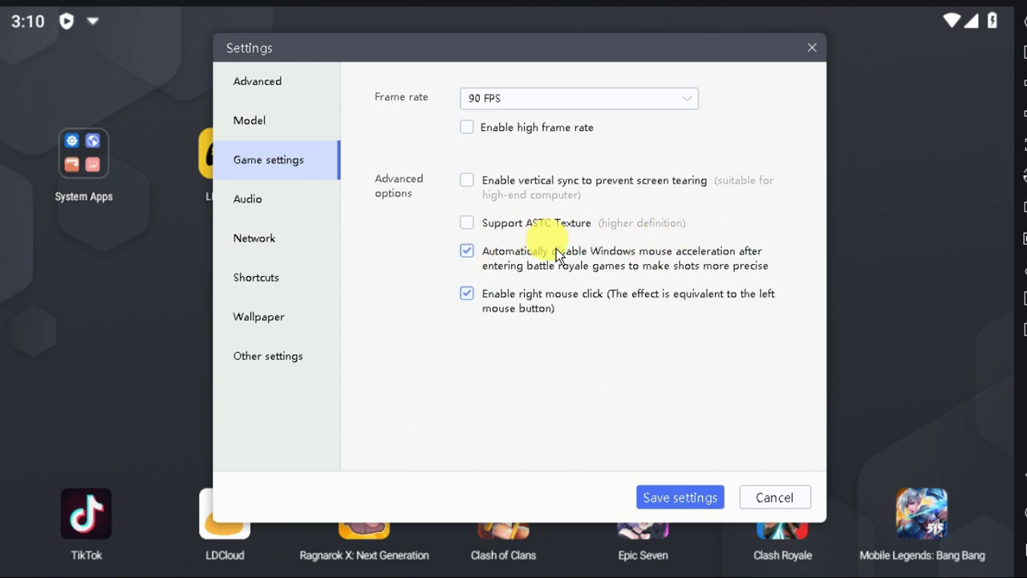
# Go through the remaining settings categories, enable root permission, save the settings, and restart LDPlayer.
pyautogui.click(302, 210)
pyautogui.click(302, 255)
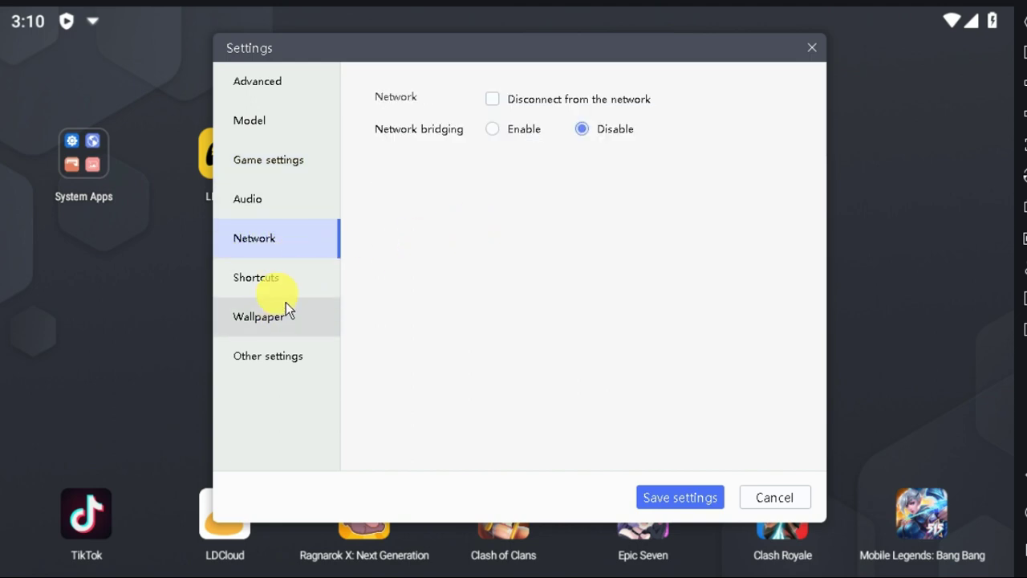
pyautogui.click(289, 290)
pyautogui.click(265, 319)
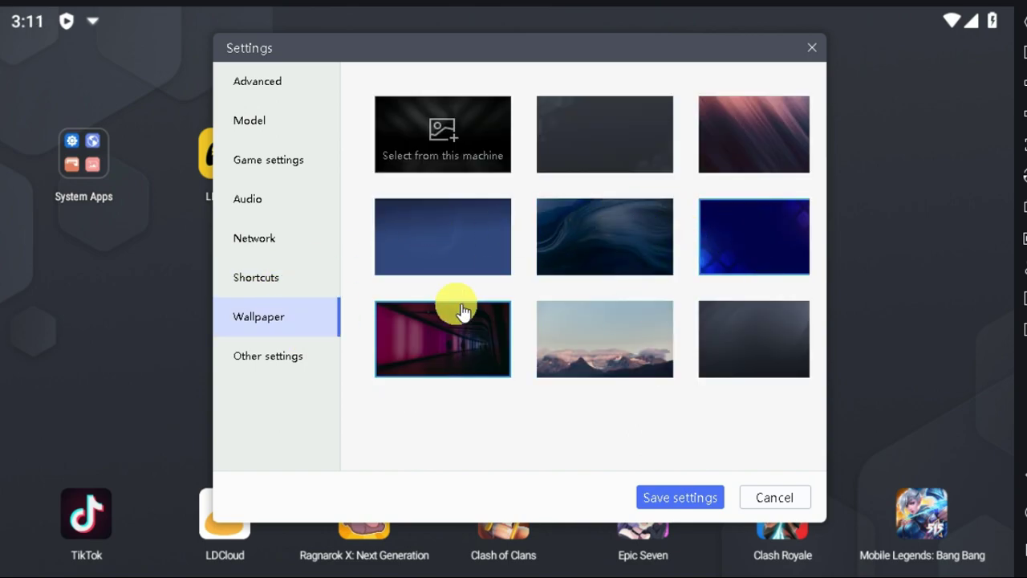
pyautogui.click(277, 357)
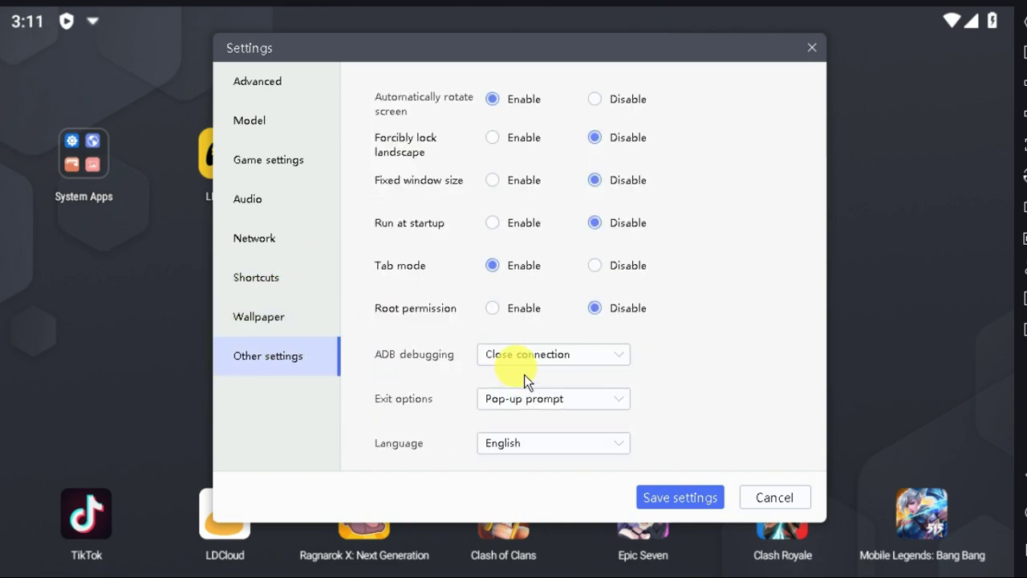
pyautogui.click(497, 318)
pyautogui.click(699, 494)
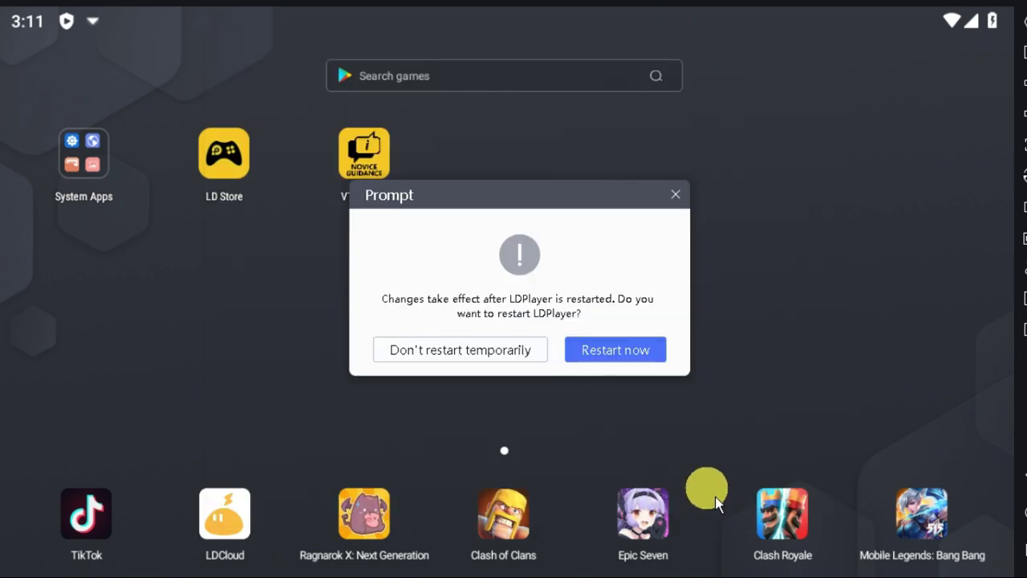
pyautogui.click(616, 351)
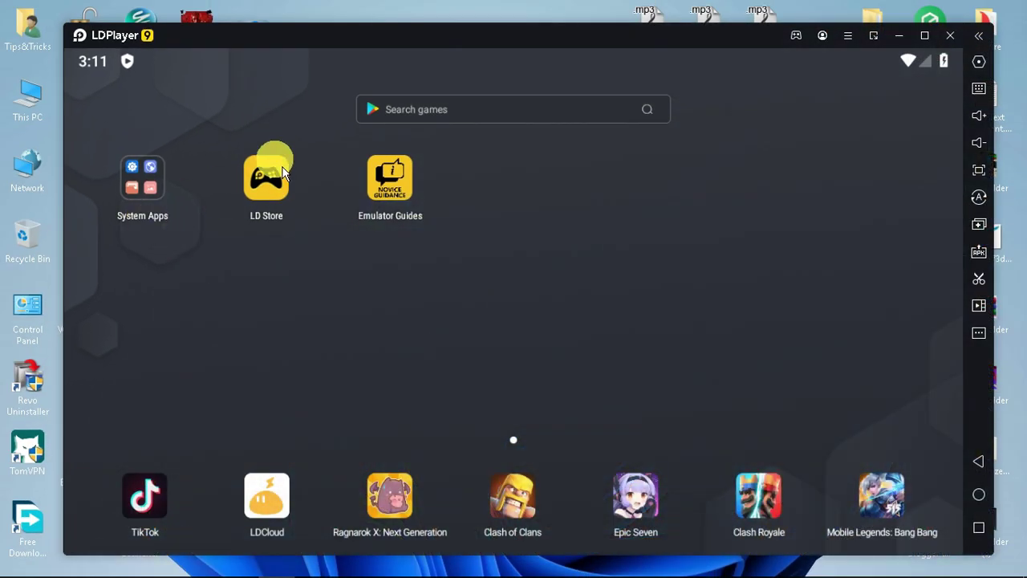
# Open the Android settings inside the emulator and view the About tablet details.
pyautogui.moveTo(480, 70); pyautogui.dragTo(587, 355)
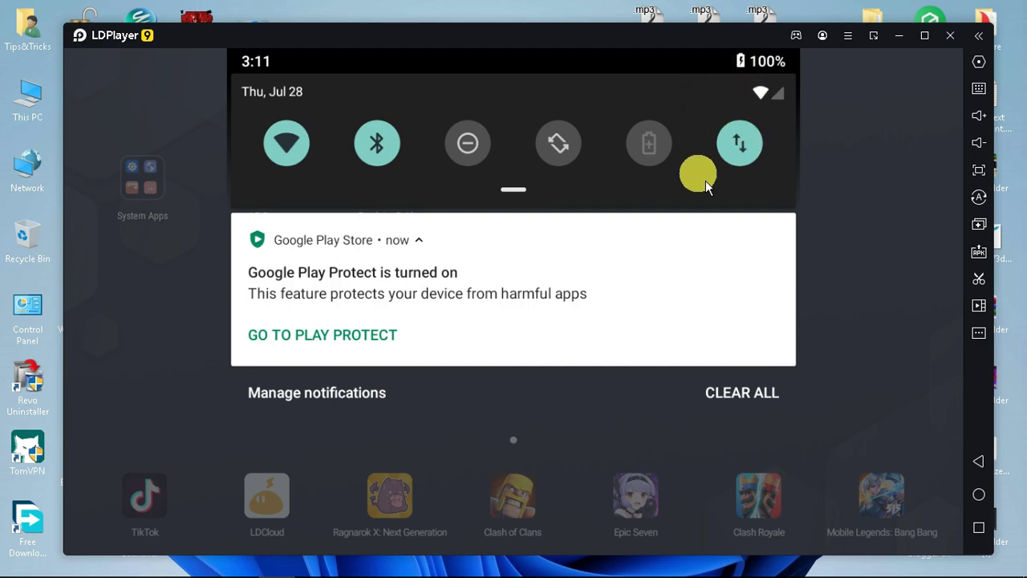
pyautogui.moveTo(694, 174); pyautogui.dragTo(782, 453)
pyautogui.click(783, 455)
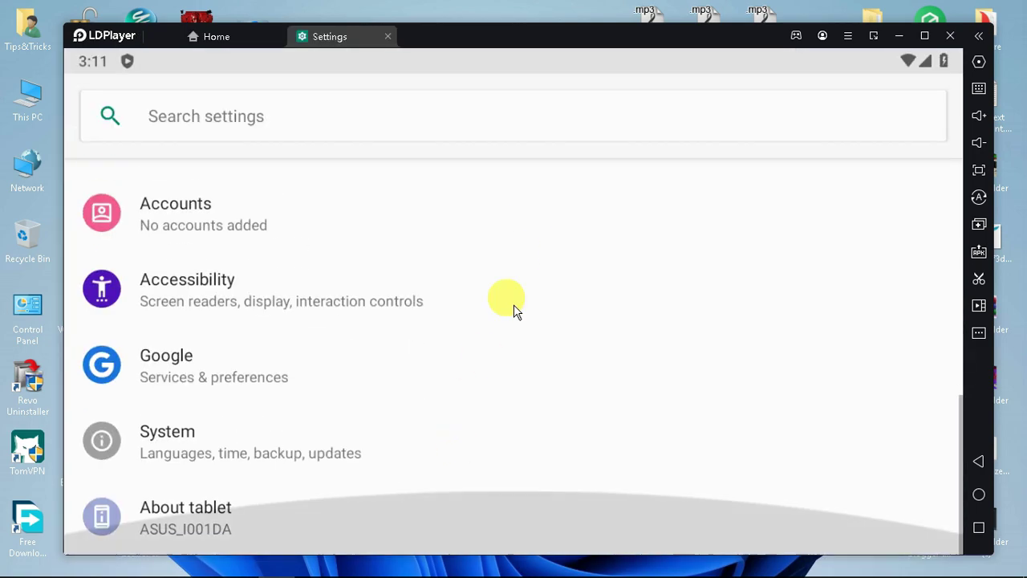
pyautogui.click(249, 529)
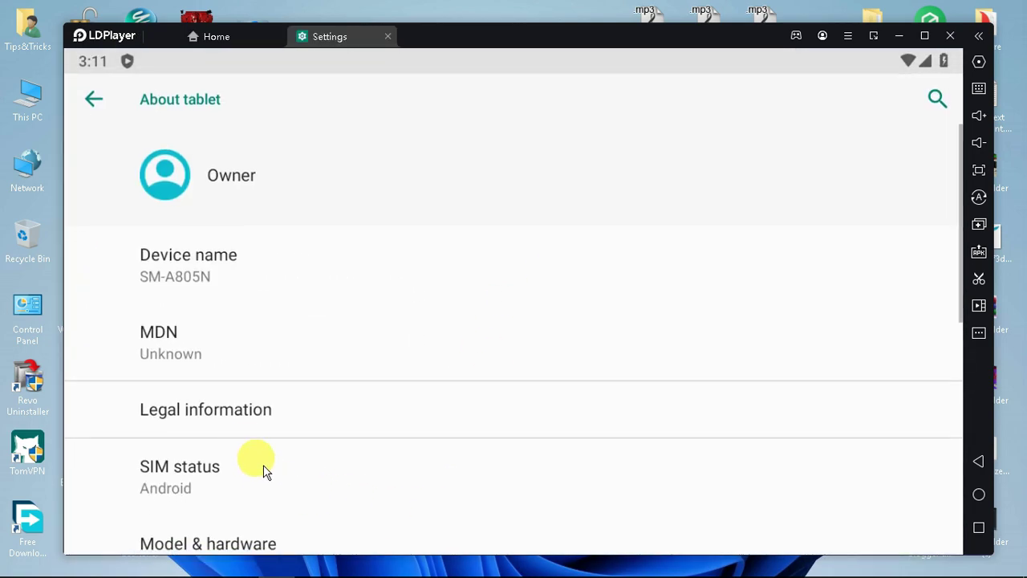
# Review the About tablet details, including the model, Android version and build number, and return to the emulator's home screen.
pyautogui.scroll(-5, 323, 374)
pyautogui.scroll(1, 249, 405)
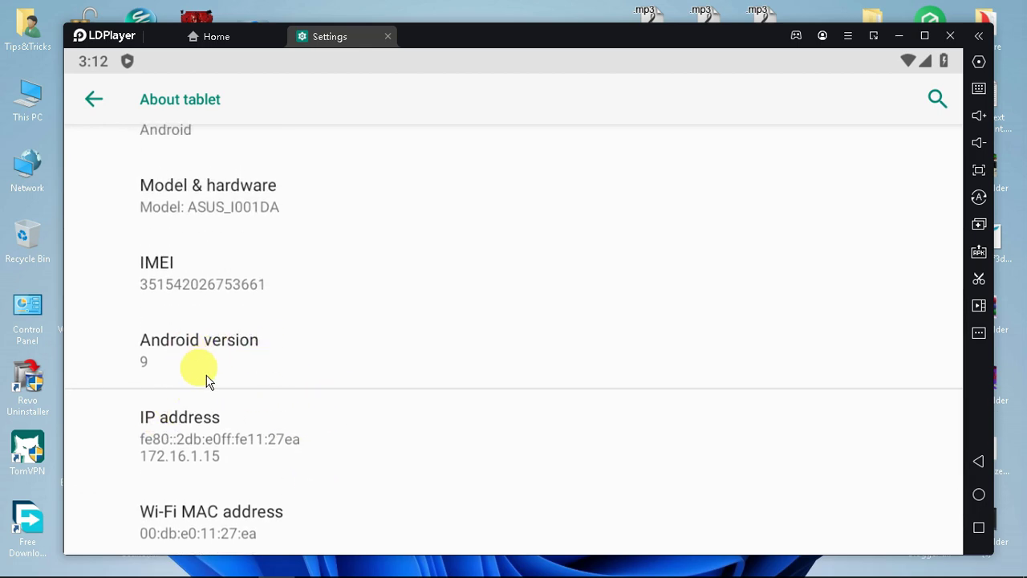
pyautogui.moveTo(206, 382); pyautogui.dragTo(296, 269)
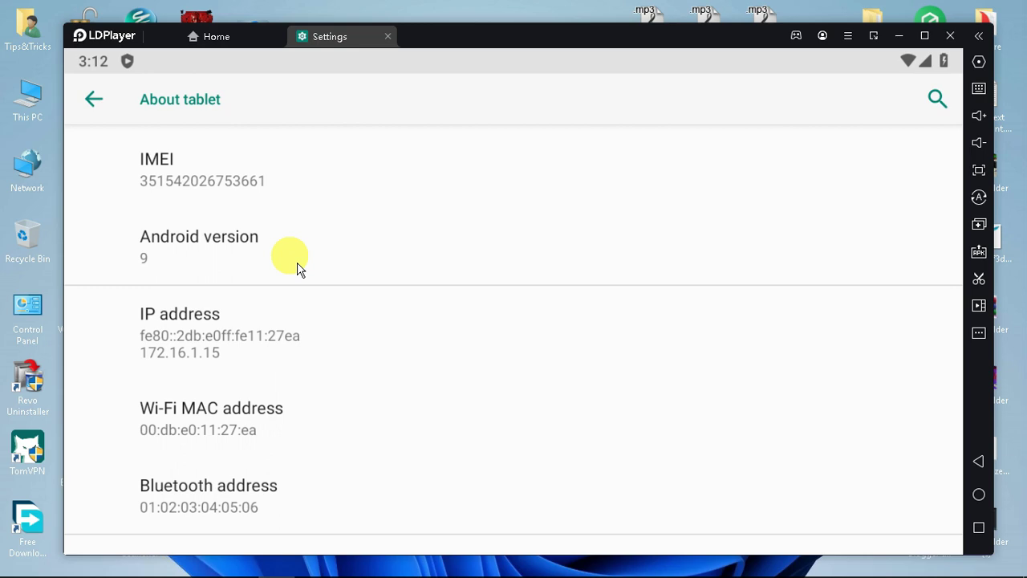
pyautogui.scroll(-1, 481, 257)
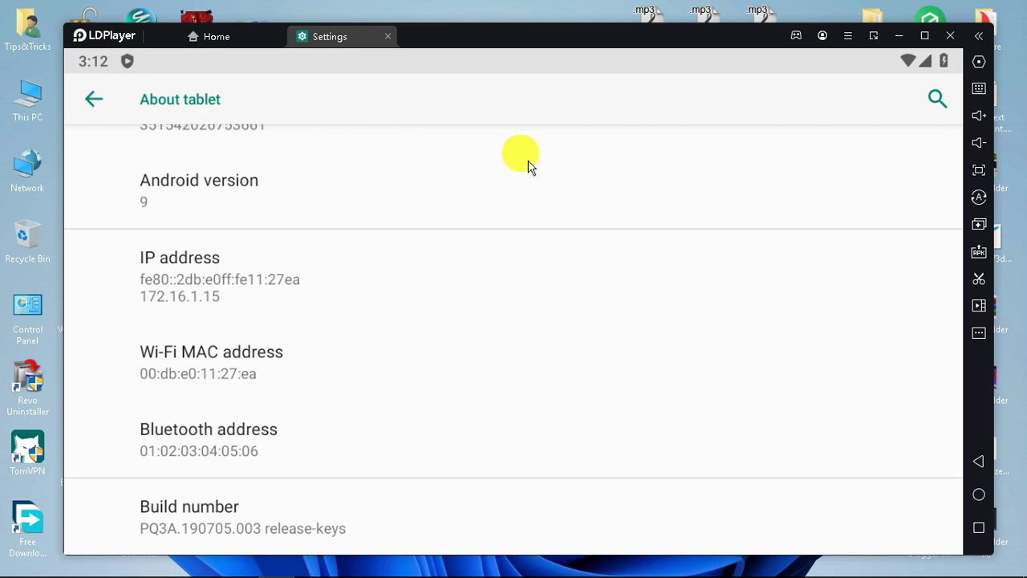
pyautogui.scroll(5, 528, 166)
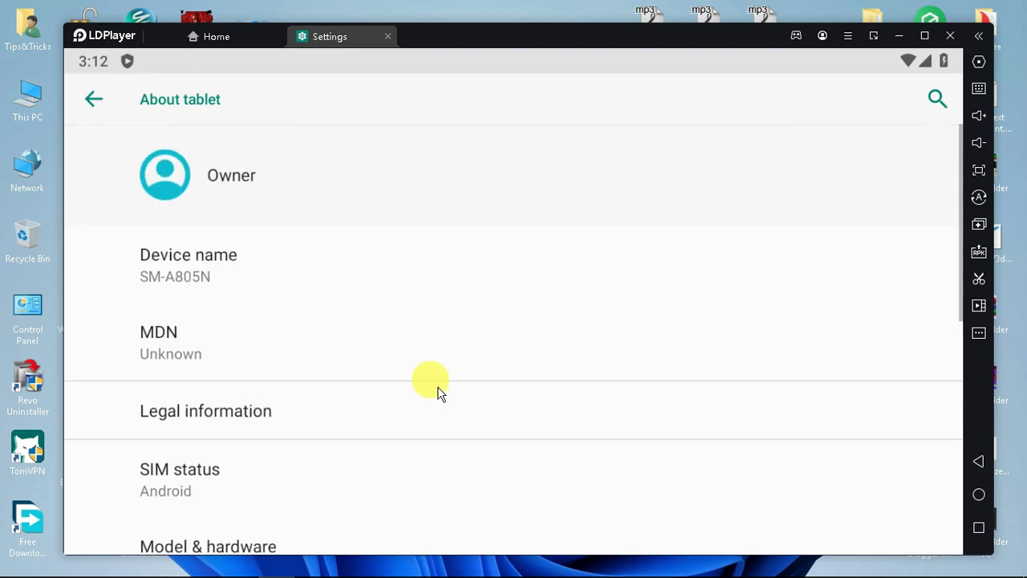
pyautogui.click(102, 112)
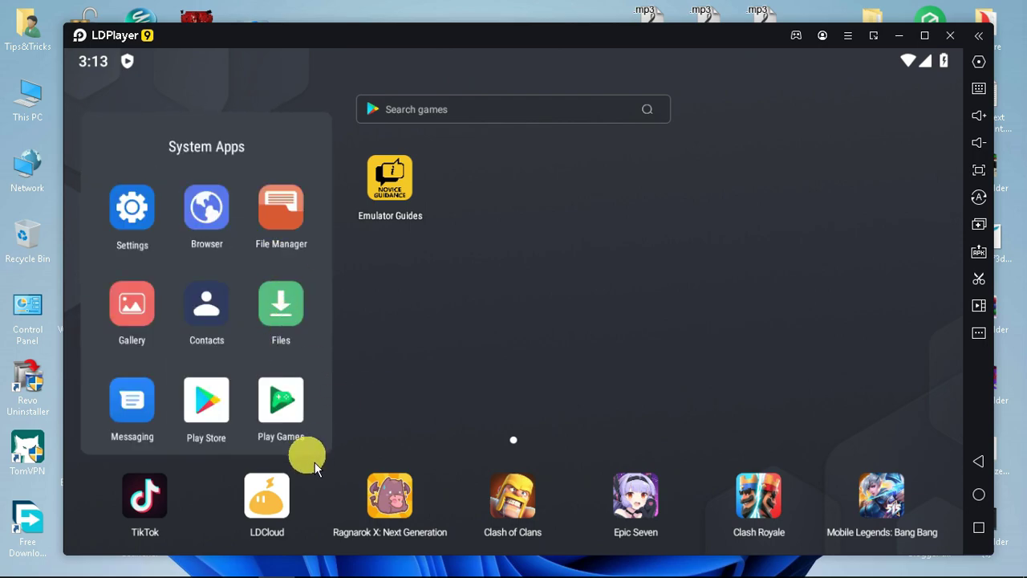
# Open the Play Store in the emulator and sign in with a Google account, completing the Google services setup.
pyautogui.click(209, 414)
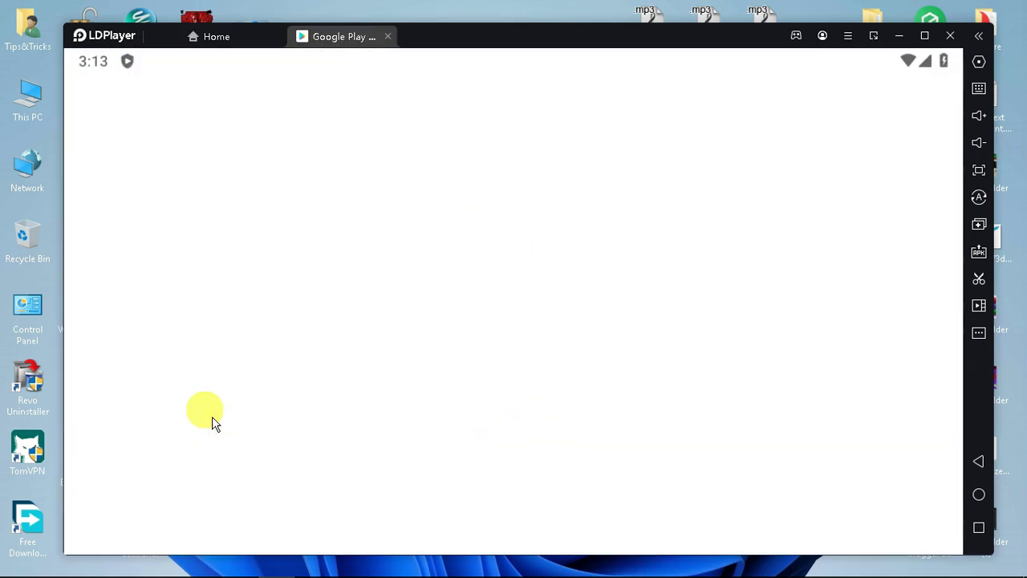
pyautogui.click(500, 438)
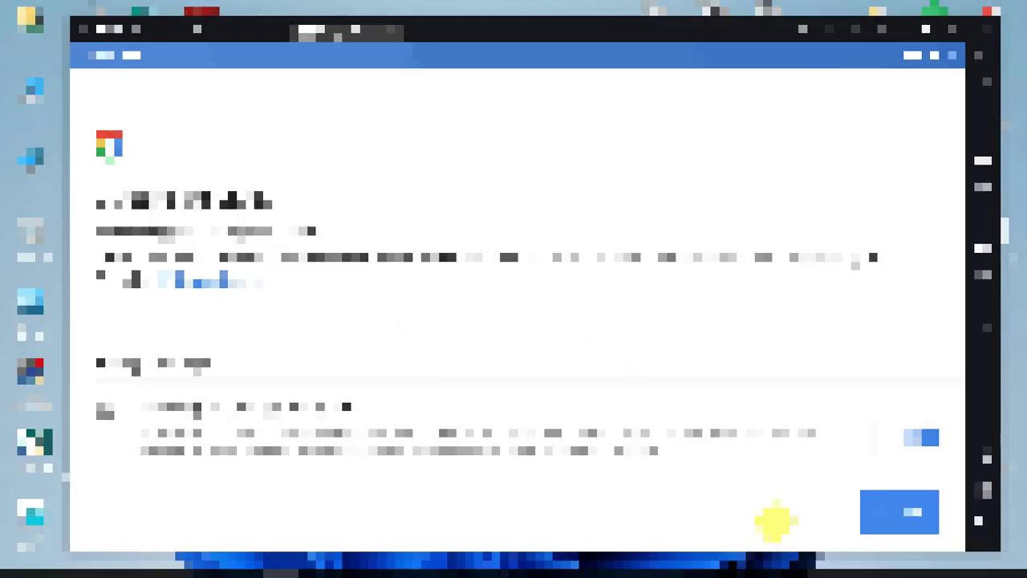
pyautogui.click(895, 507)
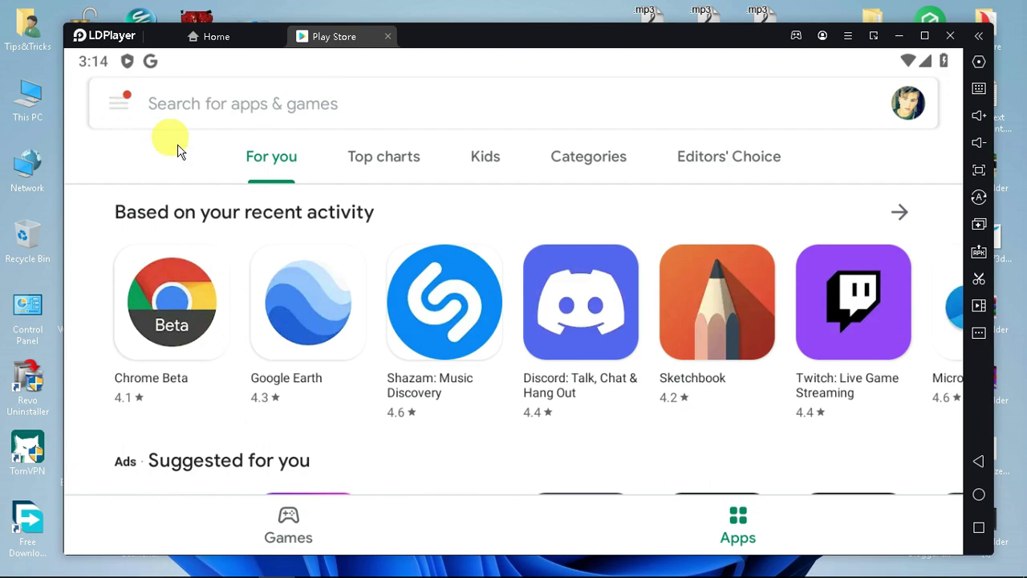
# Search the Play Store for "apex legends".
pyautogui.click(308, 121)
pyautogui.write('a')
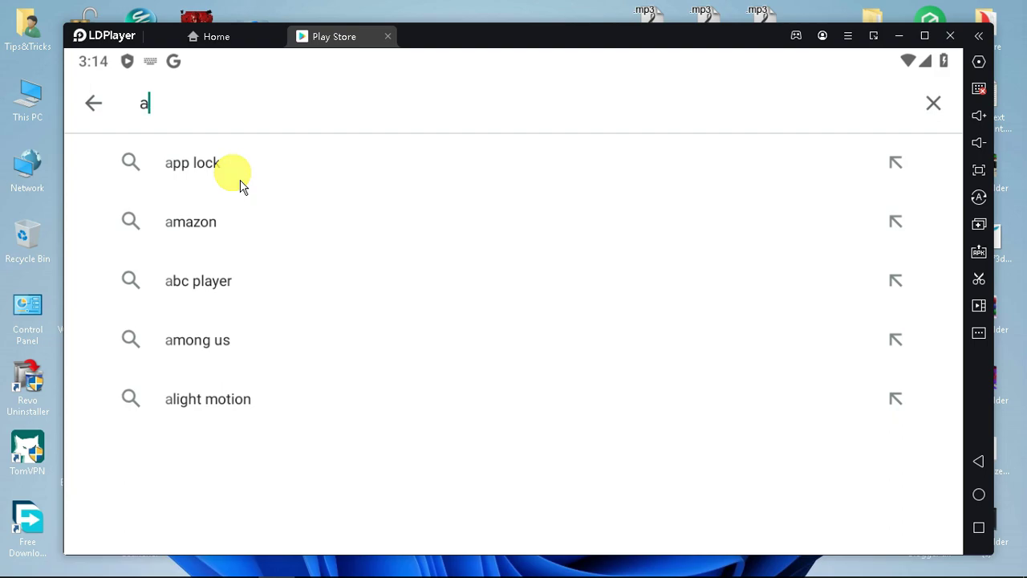
pyautogui.write('p')
pyautogui.click(642, 280)
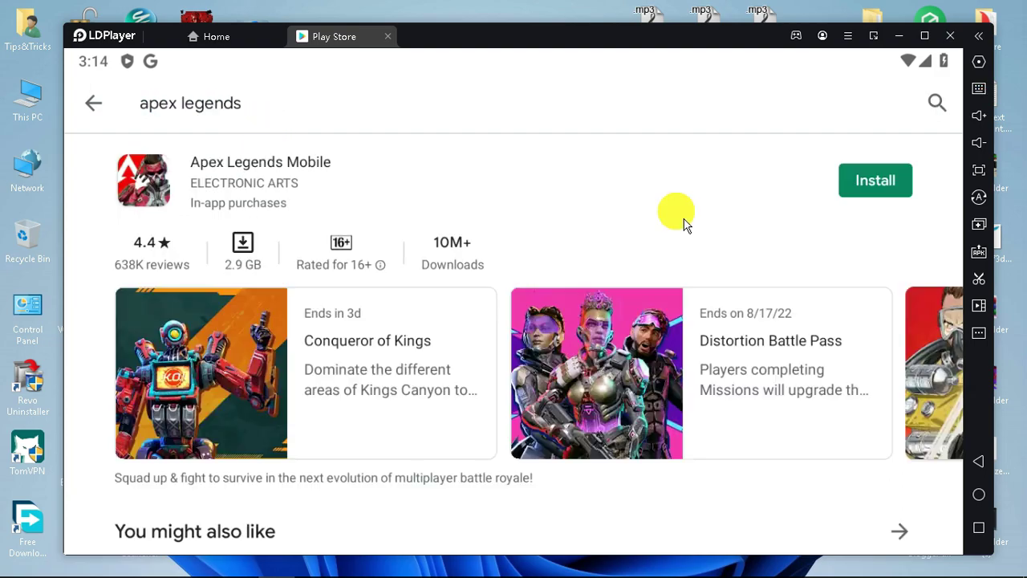
# Browse the Apex Legends Mobile previews and the suggested games under "You might also like".
pyautogui.moveTo(722, 387); pyautogui.dragTo(234, 384)
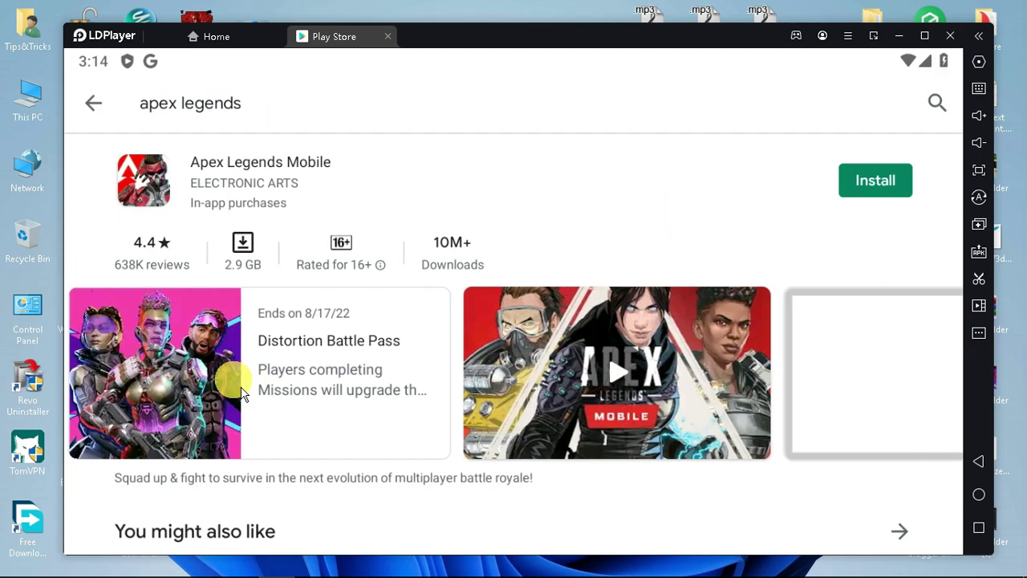
pyautogui.scroll(-5, 561, 321)
pyautogui.scroll(5, 429, 470)
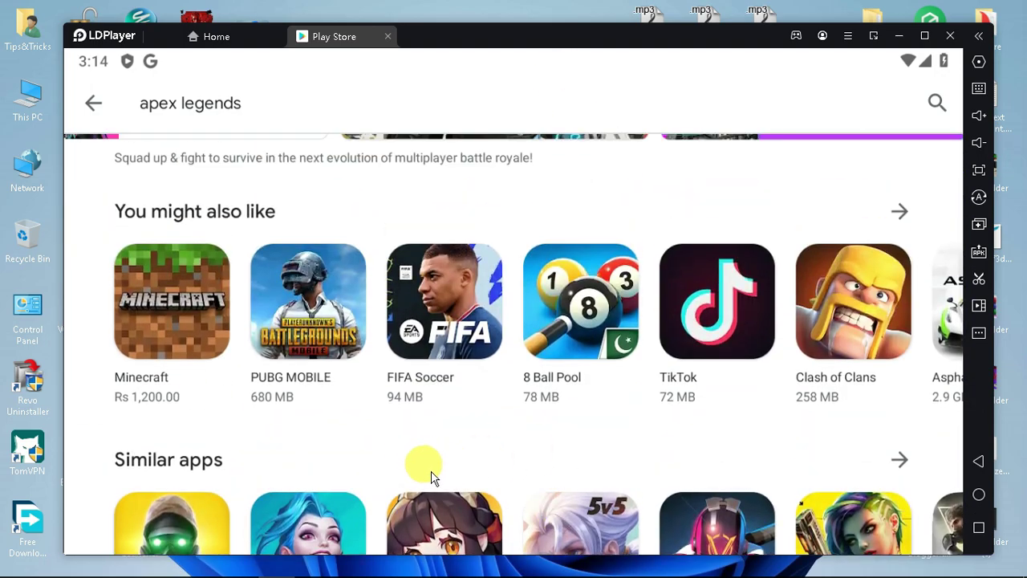
pyautogui.scroll(-5, 514, 393)
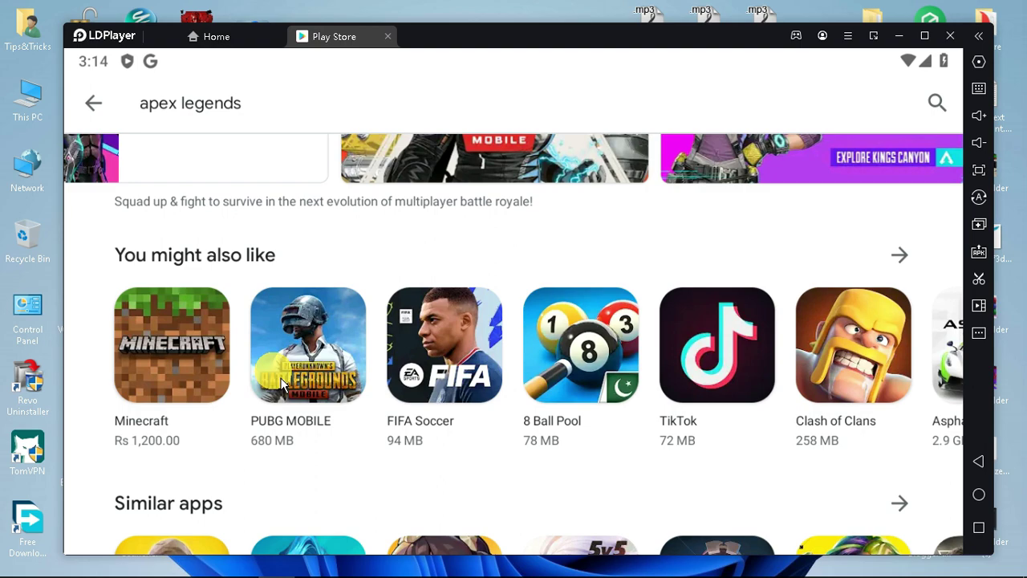
pyautogui.moveTo(282, 385); pyautogui.dragTo(128, 385)
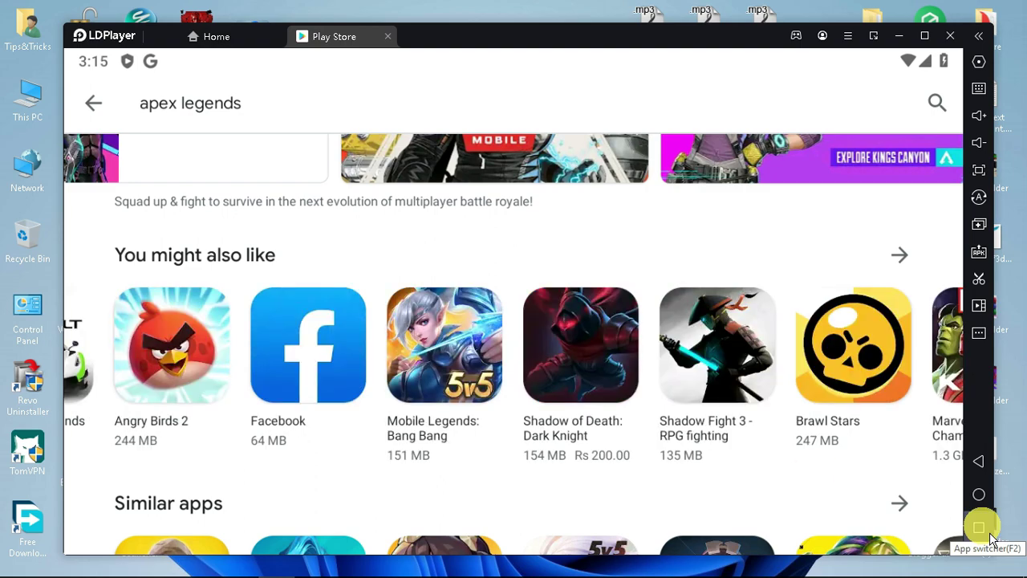